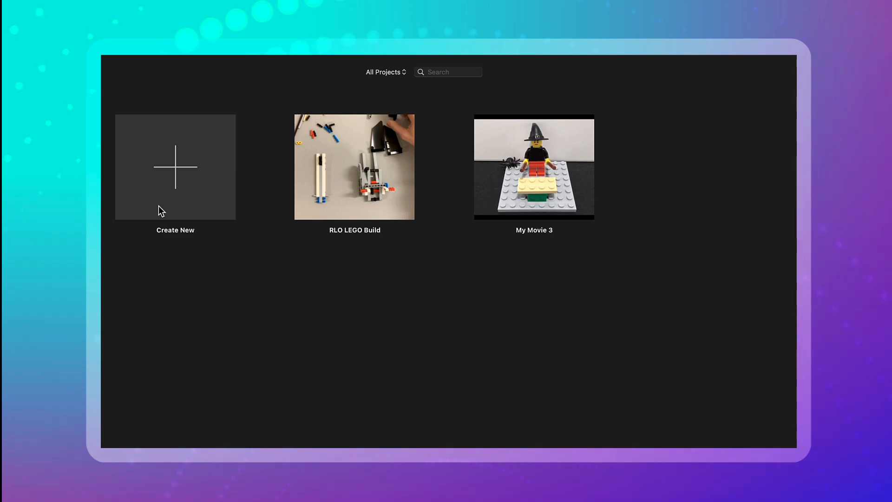
Create a new movie project
{"action": "left_click", "coordinate": [159, 209]}
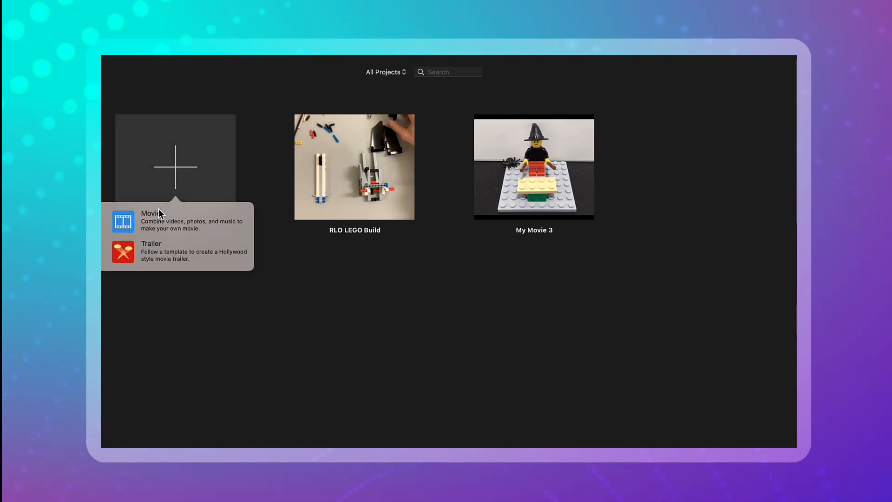
{"action": "left_click", "coordinate": [125, 225]}
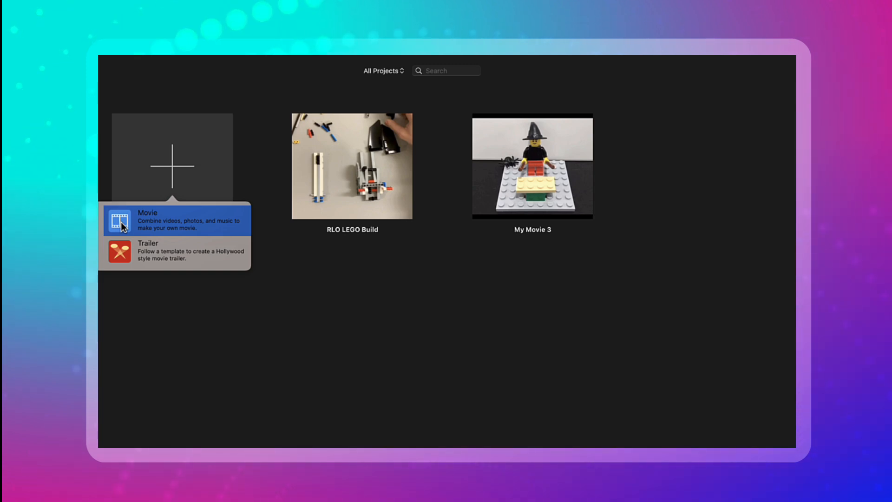
{"action": "left_click", "coordinate": [121, 221]}
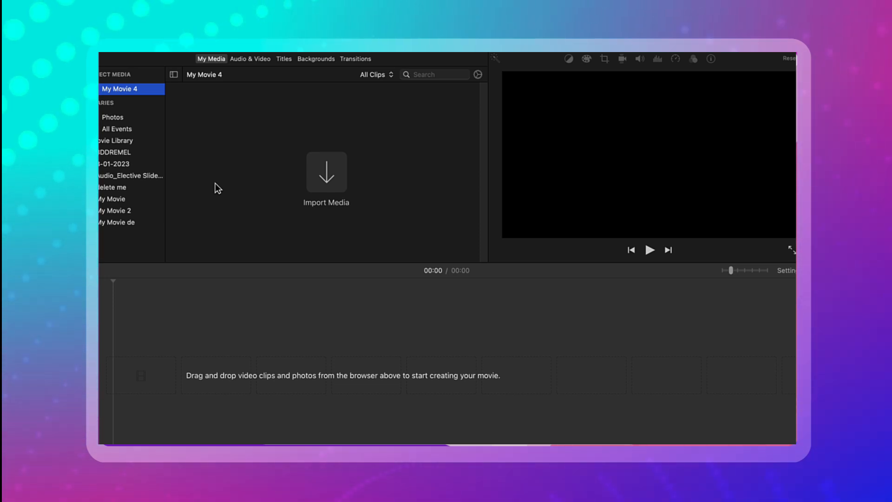
Import all usable media files in Downloads, from Mars Challenge Directions.m4a through Connect Brick.mov, into the project media
{"action": "left_click", "coordinate": [327, 175]}
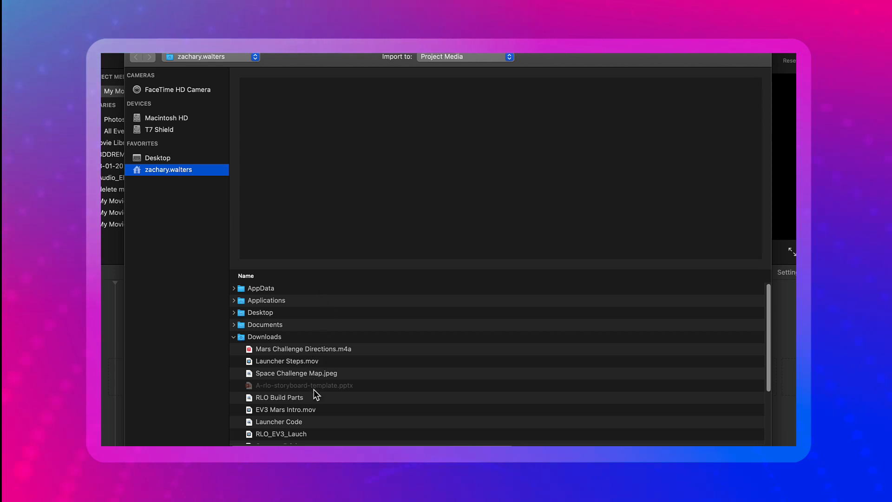
{"action": "scroll", "coordinate": [308, 434], "scroll_direction": "down", "scroll_amount": 3}
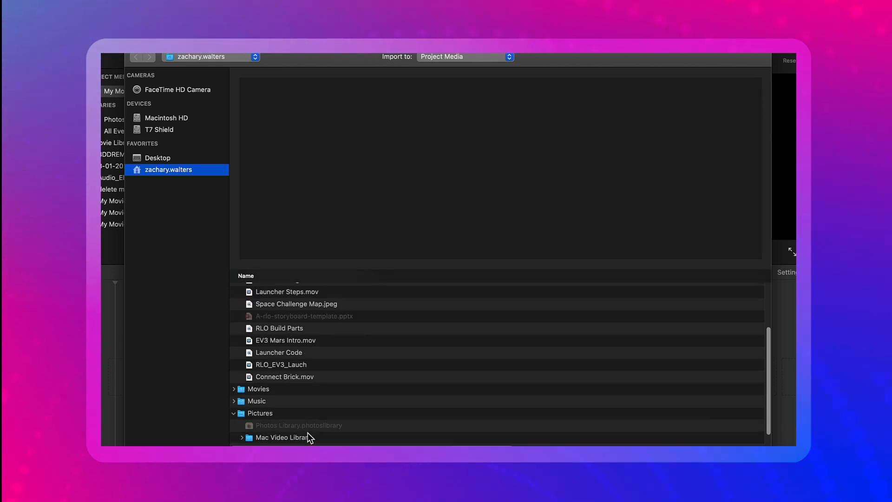
{"action": "scroll", "coordinate": [307, 433], "scroll_direction": "up", "scroll_amount": 1}
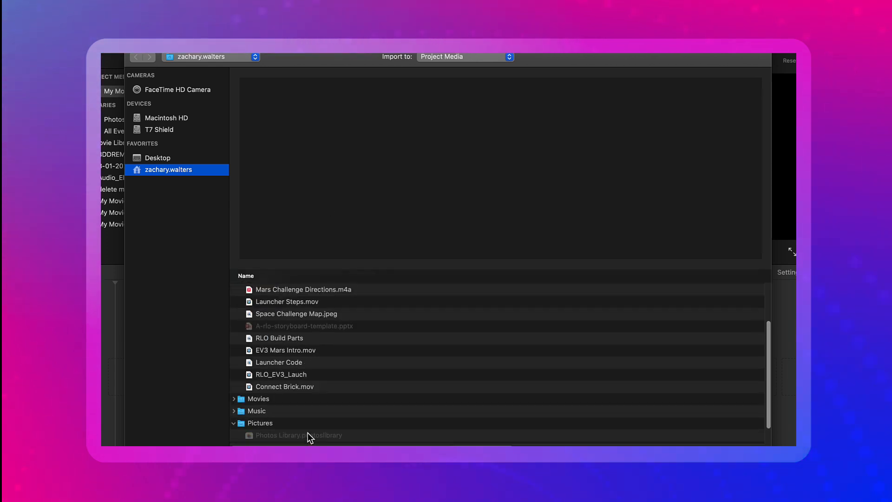
{"action": "left_click", "coordinate": [307, 388]}
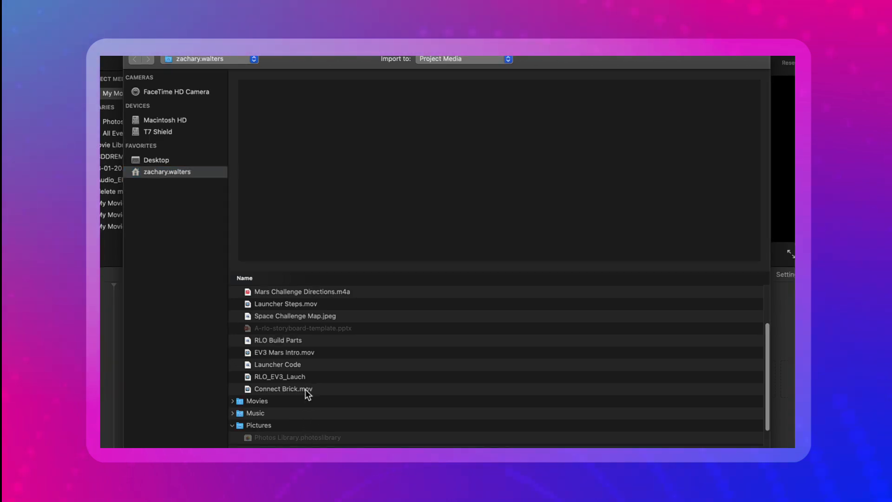
{"action": "left_click", "coordinate": [306, 391]}
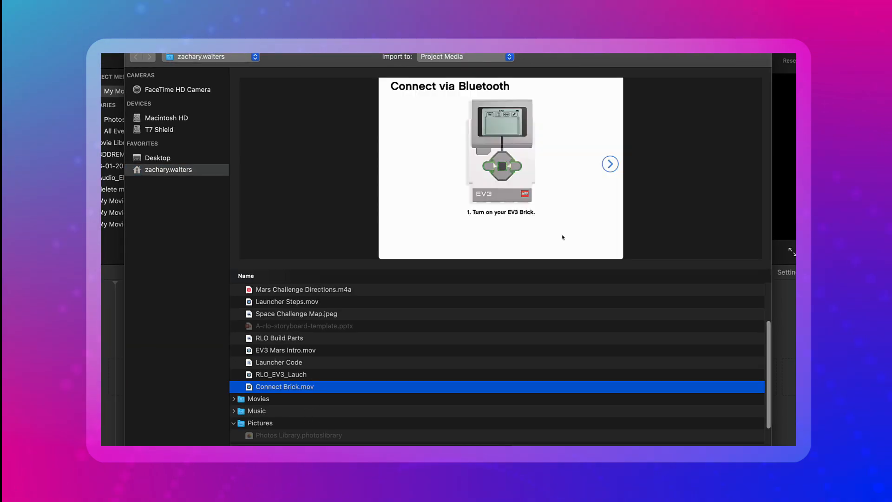
{"action": "left_click", "coordinate": [311, 292], "text": "shift"}
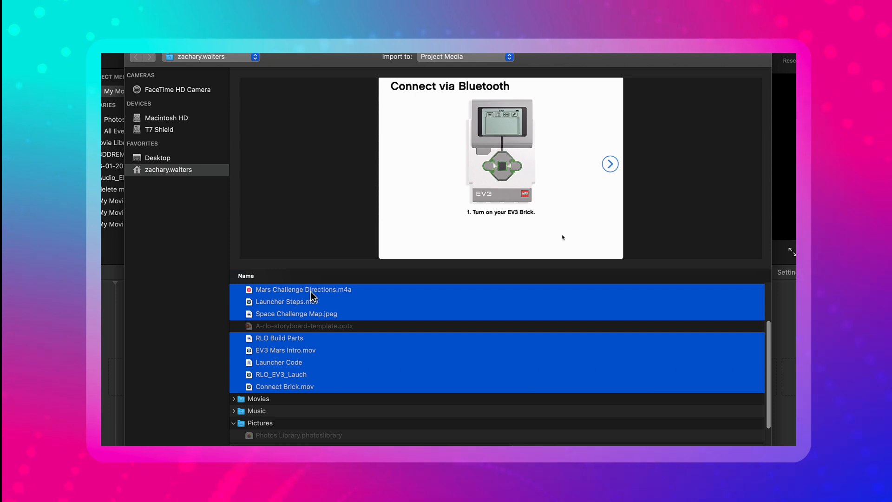
{"action": "key", "text": "Return"}
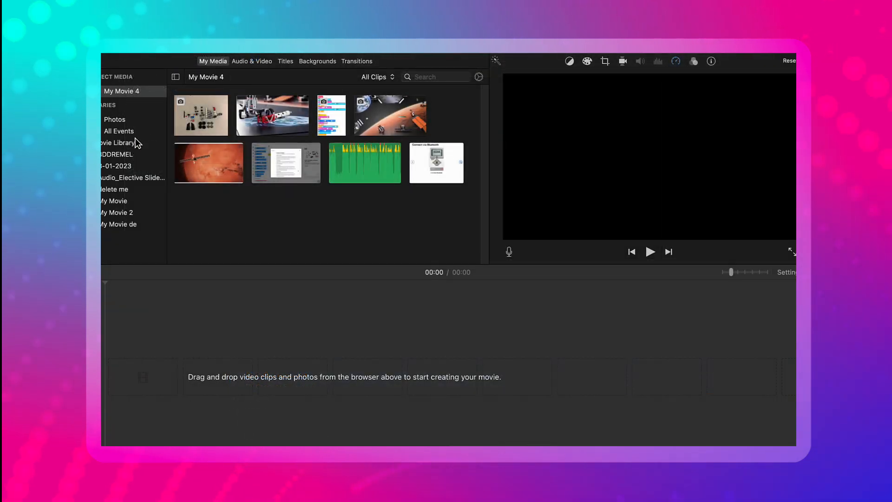
Add the 3.4-minute robot build video from the Photos library to the project media
{"action": "left_click", "coordinate": [121, 121]}
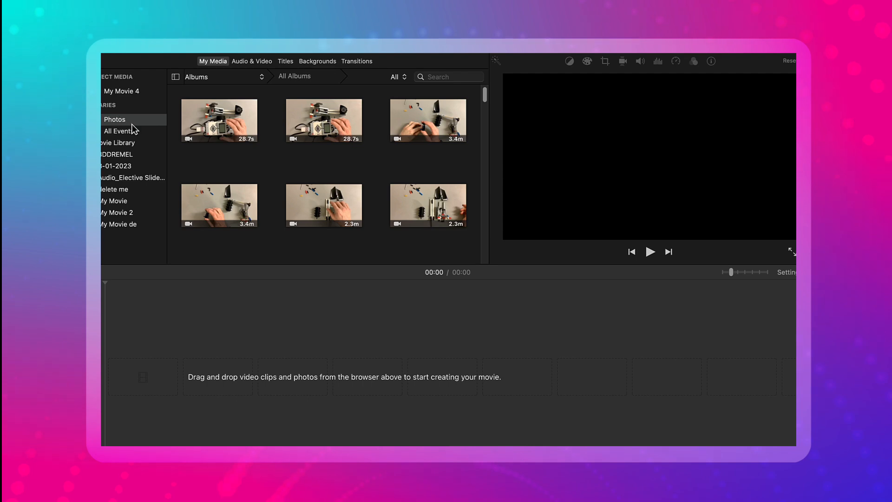
{"action": "left_click", "coordinate": [420, 129]}
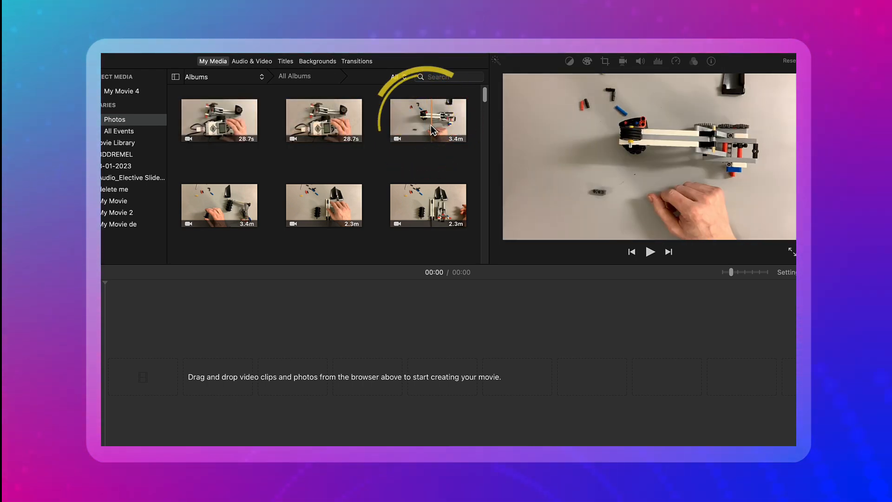
{"action": "left_click", "coordinate": [424, 130]}
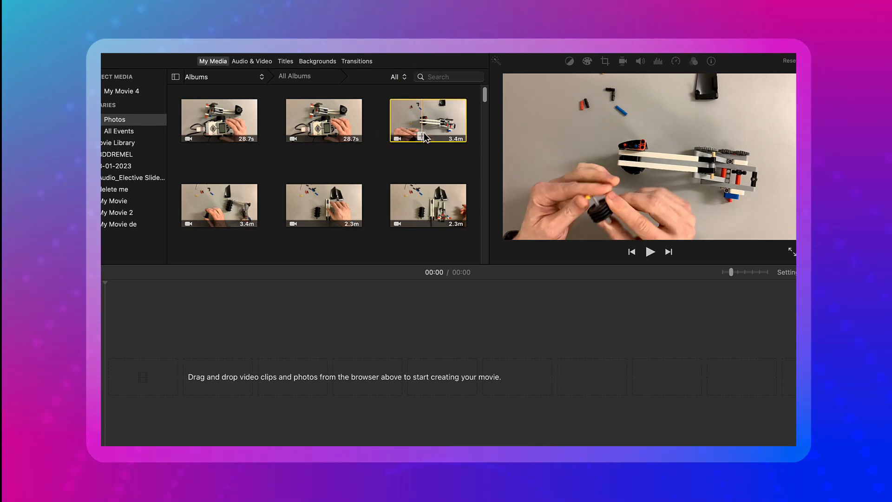
{"action": "left_click", "coordinate": [422, 137]}
{"action": "left_click", "coordinate": [135, 91]}
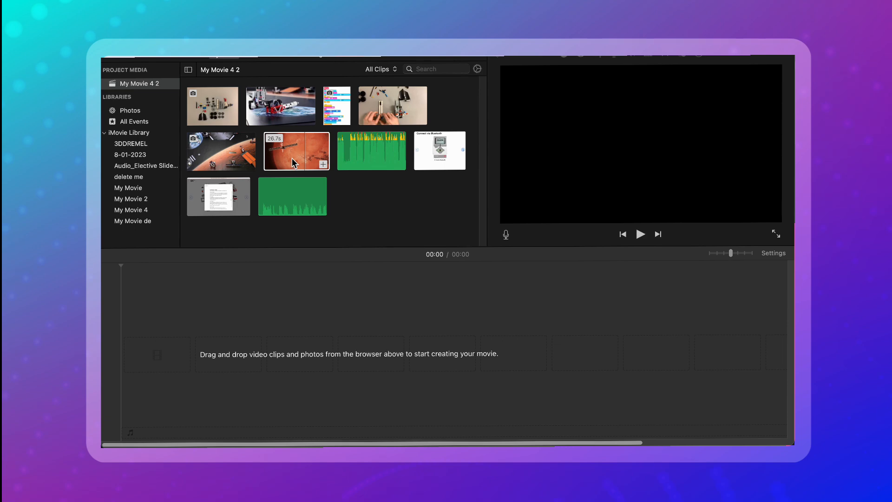
Assemble the timeline in order: Mars intro, mission slides, robot build, Bluetooth connection and rover clips
{"action": "left_click_drag", "start_coordinate": [294, 159], "coordinate": [129, 352]}
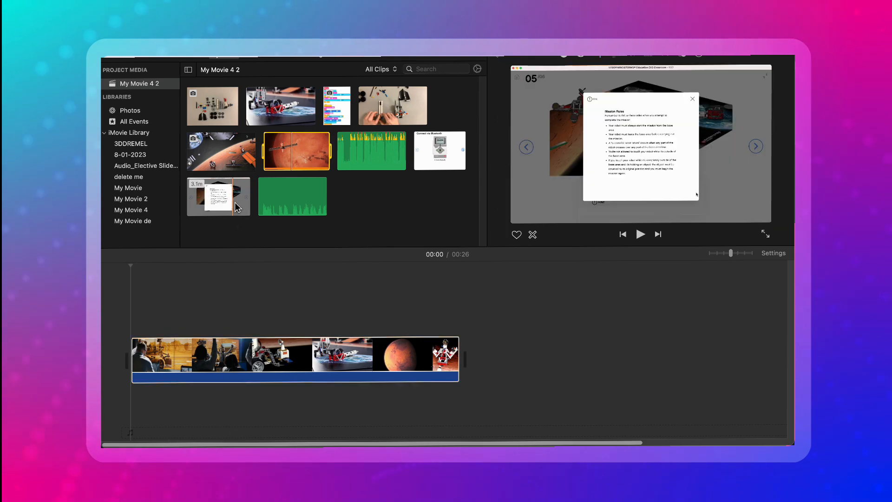
{"action": "left_click_drag", "start_coordinate": [235, 200], "coordinate": [474, 351]}
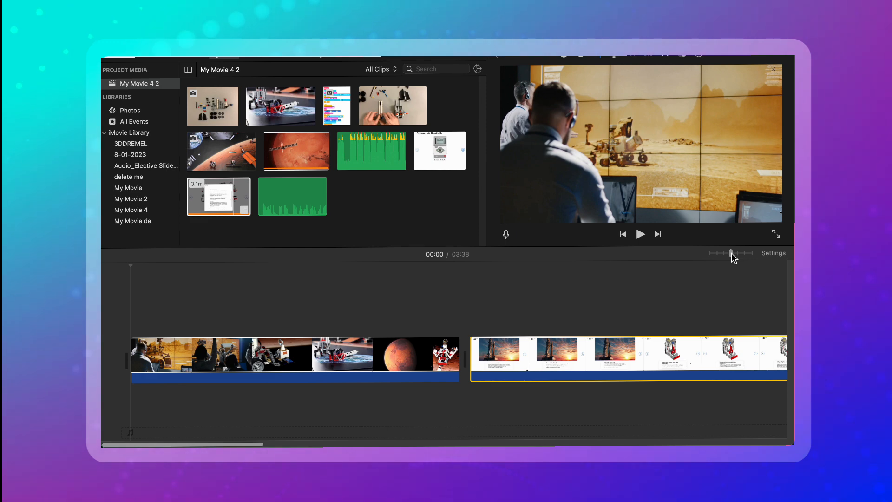
{"action": "left_click_drag", "start_coordinate": [731, 252], "coordinate": [710, 255]}
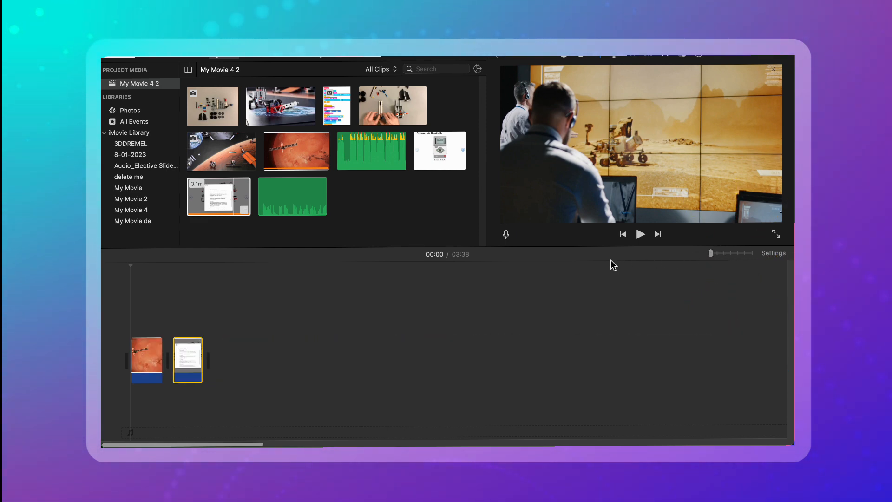
{"action": "left_click_drag", "start_coordinate": [393, 106], "coordinate": [219, 368]}
{"action": "left_click_drag", "start_coordinate": [440, 151], "coordinate": [285, 367]}
{"action": "left_click_drag", "start_coordinate": [306, 106], "coordinate": [320, 363]}
Split the mission slides clip before its astronaut ending and move that ending to the end of the timeline
{"action": "left_click", "coordinate": [192, 358]}
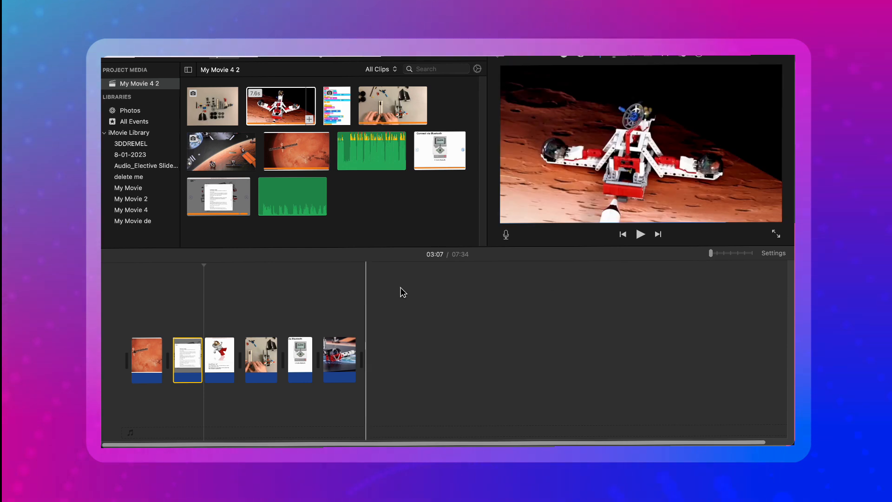
{"action": "left_click_drag", "start_coordinate": [233, 352], "coordinate": [359, 354]}
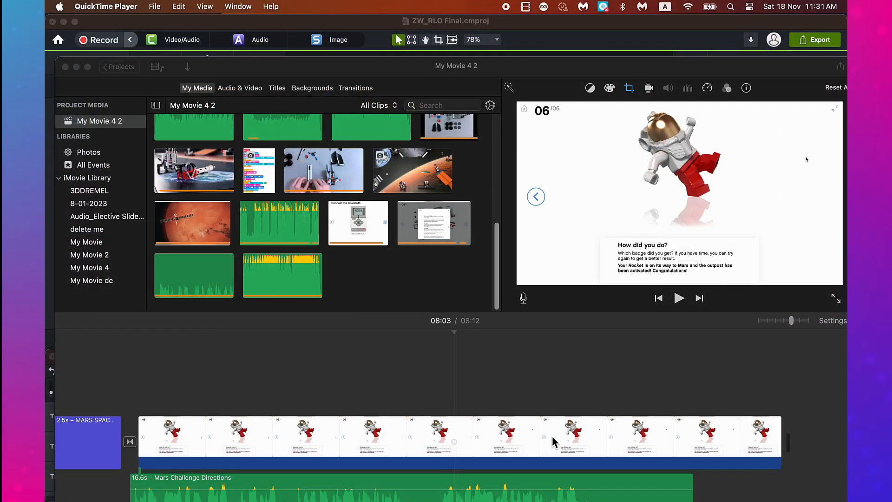
Trim the end of the final astronaut slide clip to about 16.2 s, in line with the end of the audio below
{"action": "left_click", "coordinate": [553, 440]}
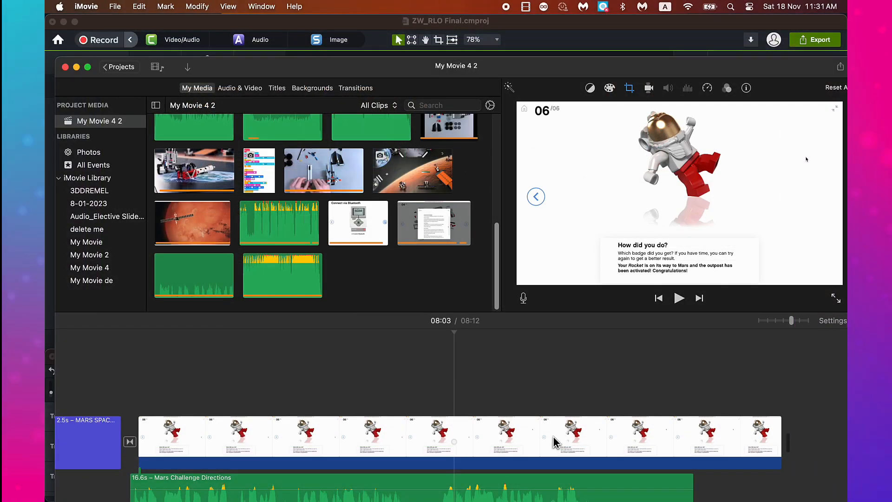
{"action": "left_click", "coordinate": [552, 439]}
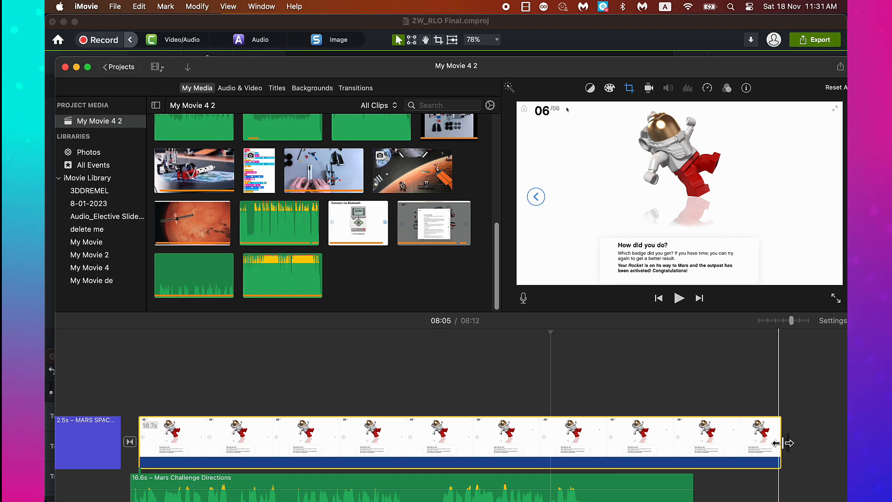
{"action": "left_click_drag", "start_coordinate": [783, 443], "coordinate": [696, 453]}
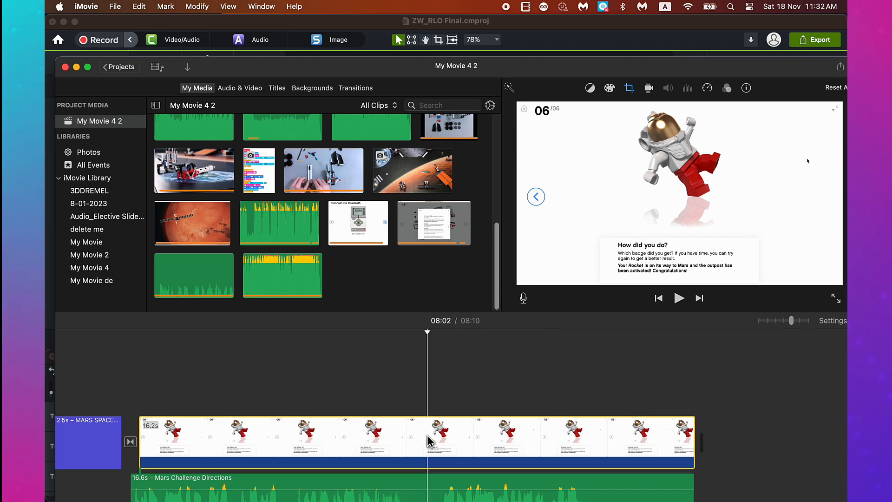
Split the final astronaut slide clip at 08:02 and trim its second part to the playhead at 08:04
{"action": "right_click", "coordinate": [428, 442]}
{"action": "left_click", "coordinate": [447, 367]}
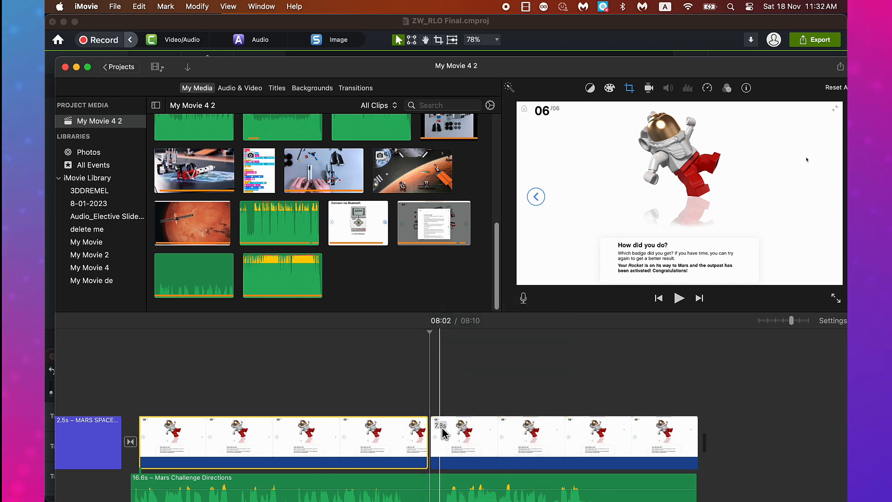
{"action": "left_click_drag", "start_coordinate": [457, 335], "coordinate": [497, 343]}
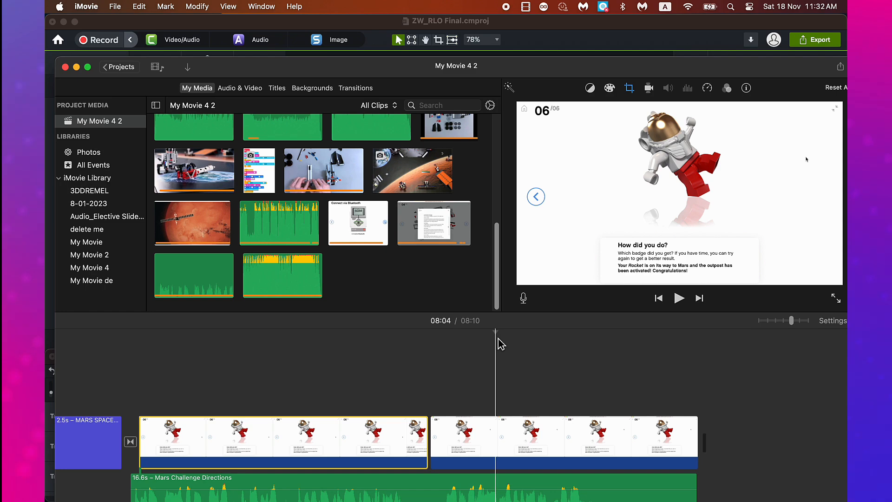
{"action": "right_click", "coordinate": [500, 437]}
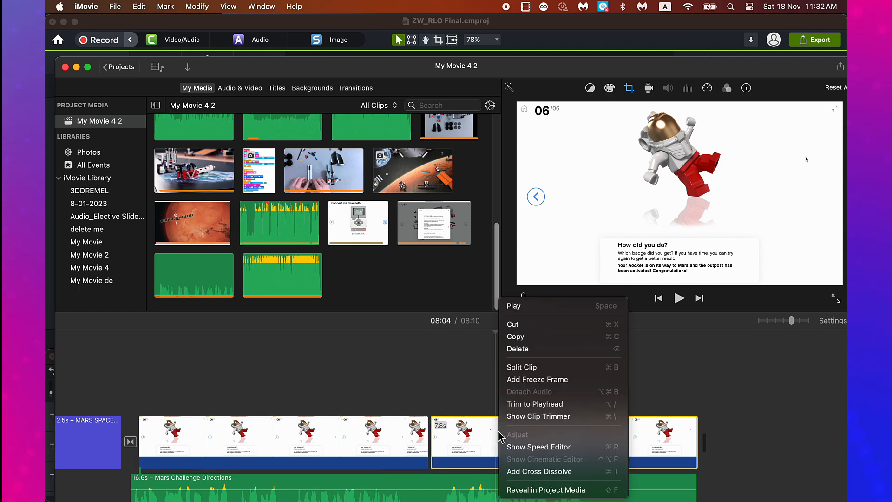
{"action": "left_click", "coordinate": [515, 404]}
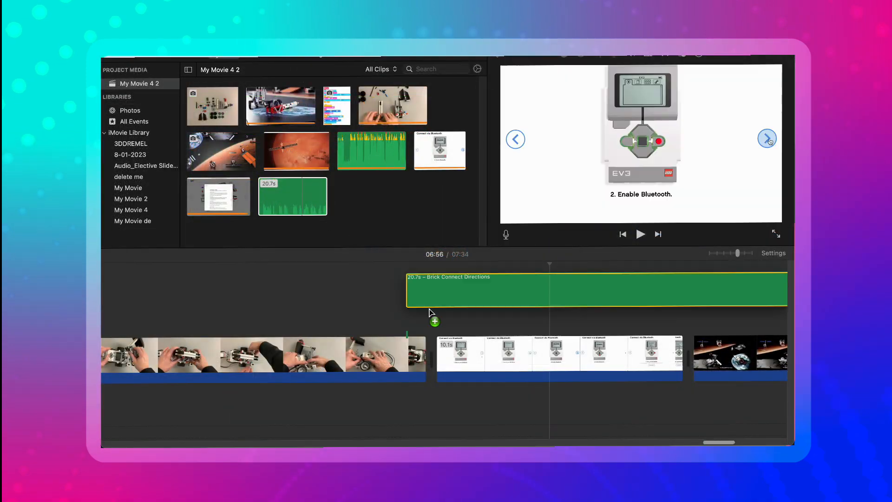
Attach the Brick Connect Directions audio beneath the Bluetooth connection clip, aligned with the clip's start and end
{"action": "left_click_drag", "start_coordinate": [412, 330], "coordinate": [442, 409]}
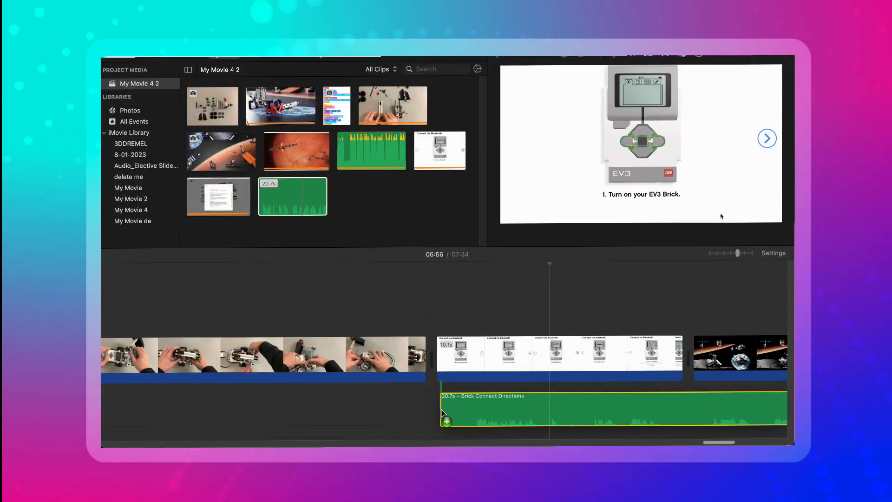
{"action": "scroll", "coordinate": [619, 402], "scroll_direction": "right", "scroll_amount": 5}
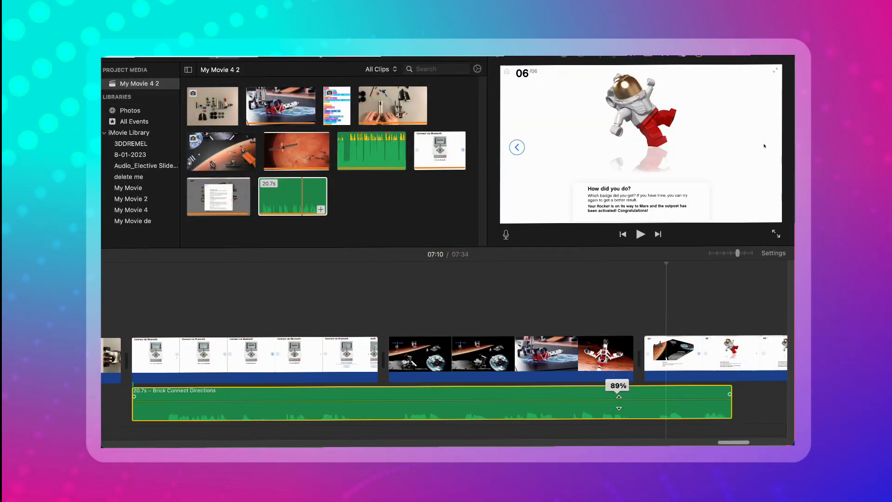
{"action": "left_click_drag", "start_coordinate": [730, 404], "coordinate": [379, 404]}
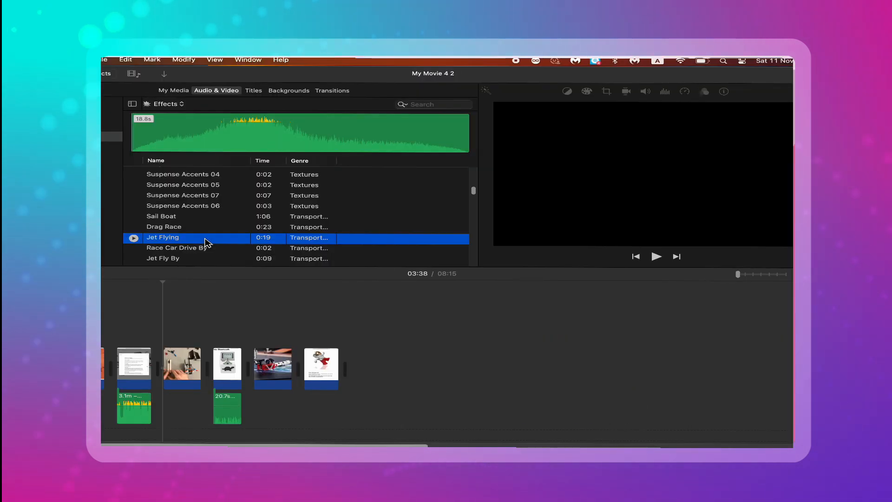
Add the Jet Flying sound effect to the opening Mars clip in the timeline
{"action": "left_click_drag", "start_coordinate": [205, 239], "coordinate": [102, 356]}
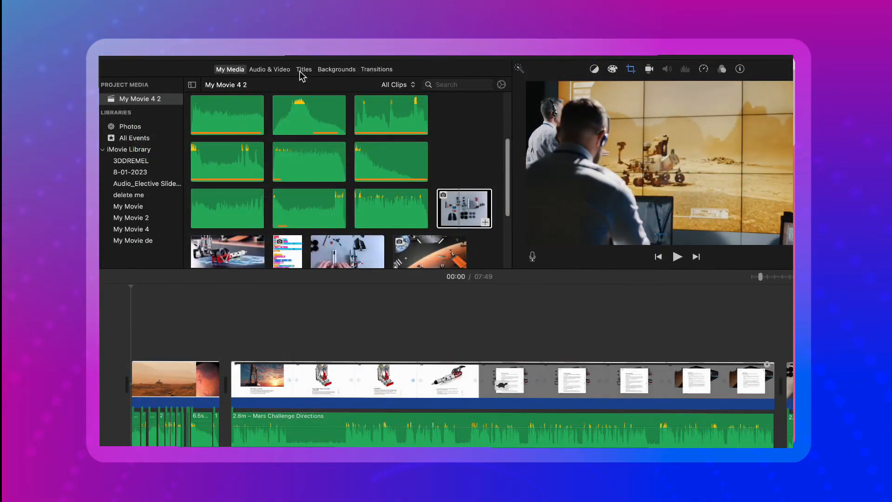
Insert a Line title before the opening Mars clip at the start of the timeline
{"action": "left_click", "coordinate": [300, 71]}
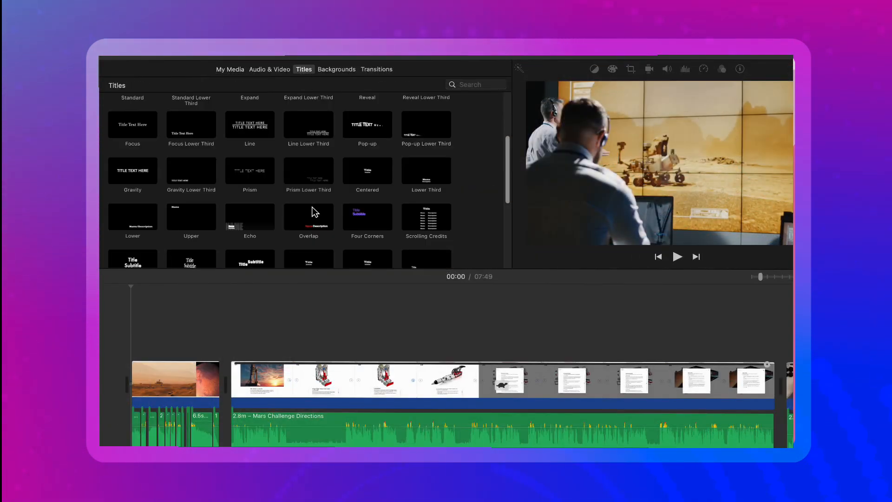
{"action": "scroll", "coordinate": [315, 212], "scroll_direction": "up", "scroll_amount": 5}
{"action": "scroll", "coordinate": [312, 211], "scroll_direction": "down", "scroll_amount": 8}
{"action": "scroll", "coordinate": [312, 212], "scroll_direction": "down", "scroll_amount": 5}
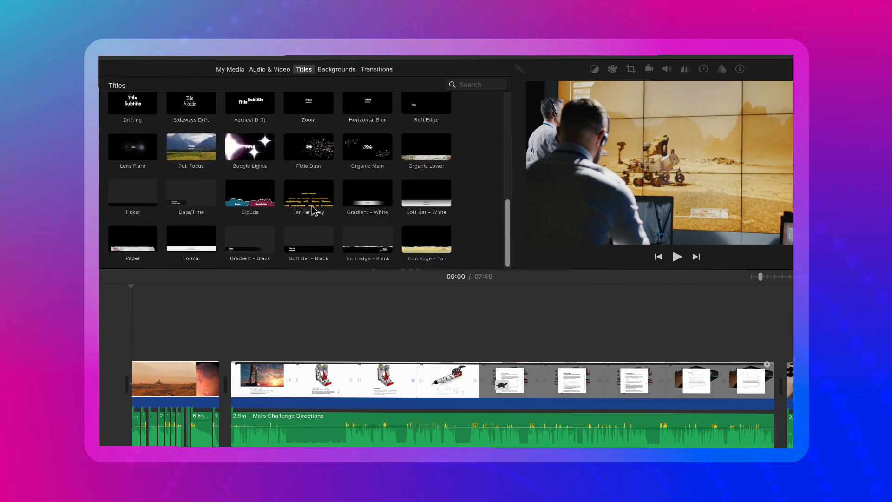
{"action": "scroll", "coordinate": [314, 209], "scroll_direction": "up", "scroll_amount": 5}
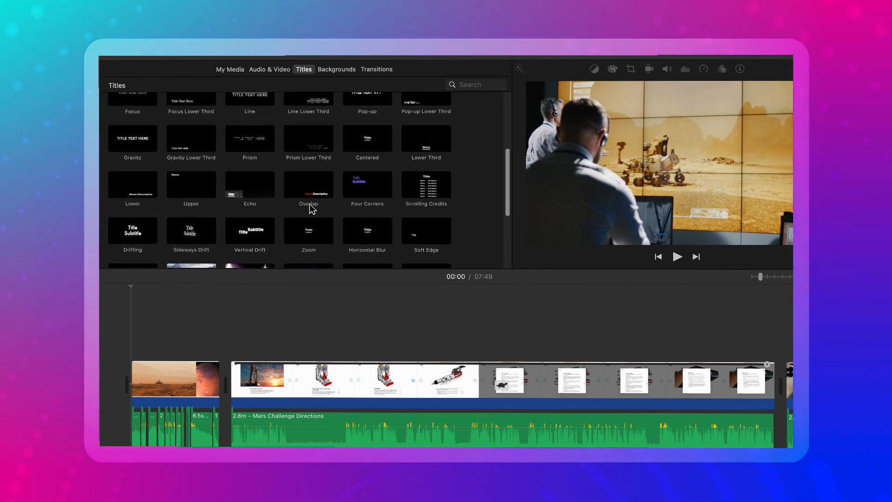
{"action": "scroll", "coordinate": [308, 211], "scroll_direction": "up", "scroll_amount": 3}
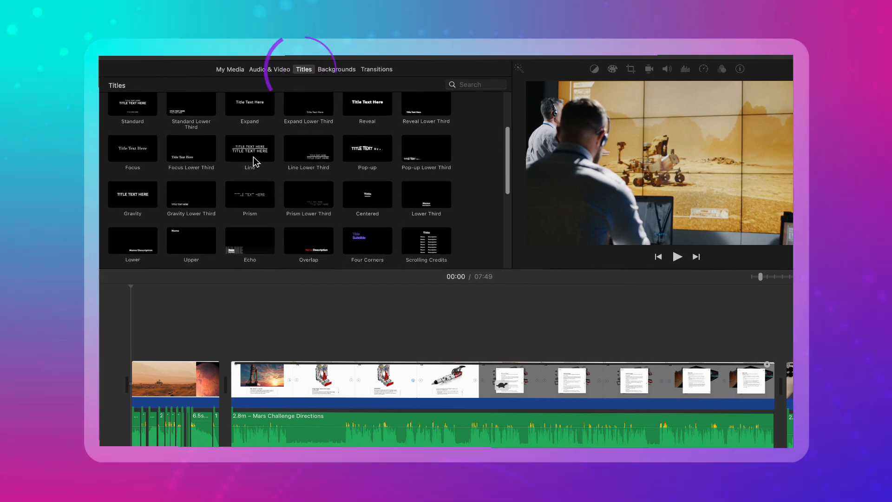
{"action": "left_click_drag", "start_coordinate": [254, 151], "coordinate": [113, 358]}
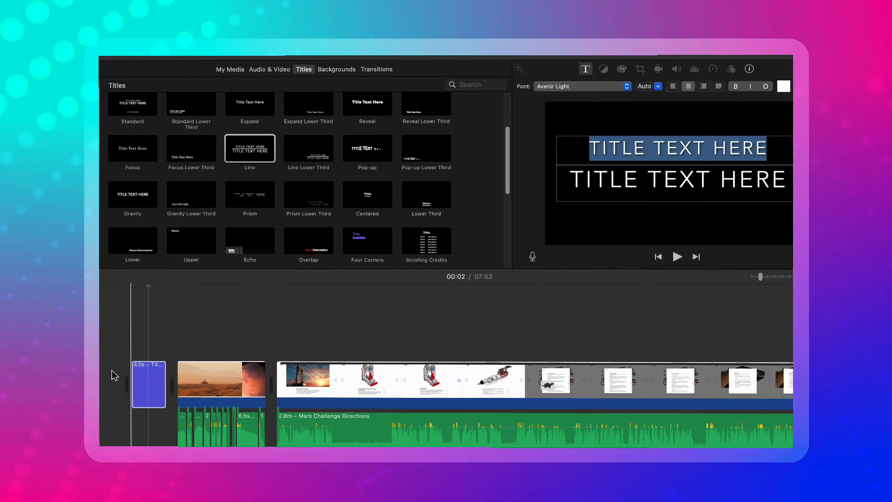
Enter MARS SPACE CHALLENGE and INITIATE LAUNCH as the opening title's two lines and color the second line red
{"action": "type", "text": "MARS SPACE CHALLENGE"}
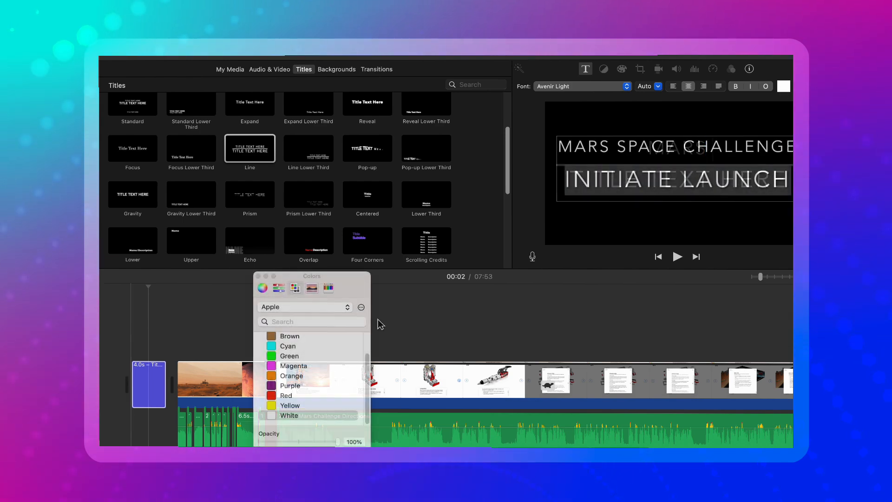
{"action": "left_click", "coordinate": [263, 289]}
{"action": "left_click", "coordinate": [278, 288]}
{"action": "left_click", "coordinate": [295, 288]}
{"action": "left_click", "coordinate": [312, 288]}
{"action": "left_click", "coordinate": [328, 289]}
{"action": "left_click", "coordinate": [263, 288]}
{"action": "left_click_drag", "start_coordinate": [312, 351], "coordinate": [354, 350]}
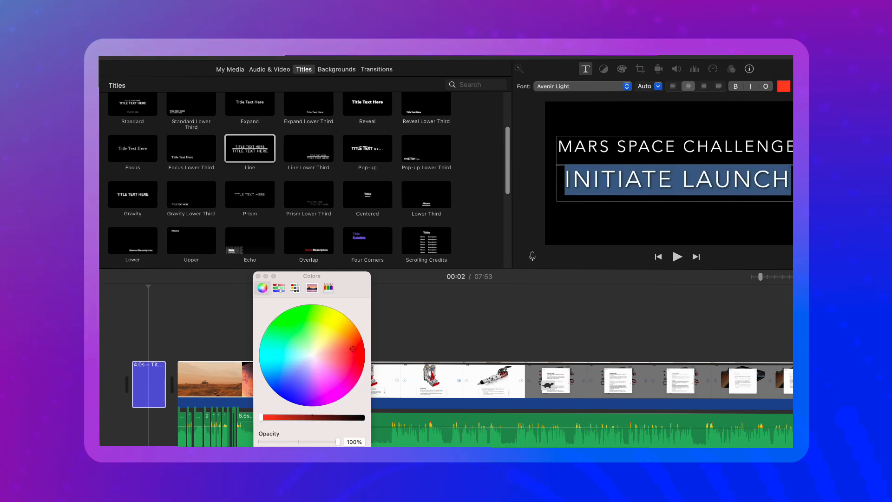
Make the INITIATE LAUNCH line of the opening title bold and close the color picker
{"action": "left_click", "coordinate": [608, 223]}
{"action": "left_click_drag", "start_coordinate": [565, 179], "coordinate": [790, 181]}
{"action": "left_click", "coordinate": [736, 87]}
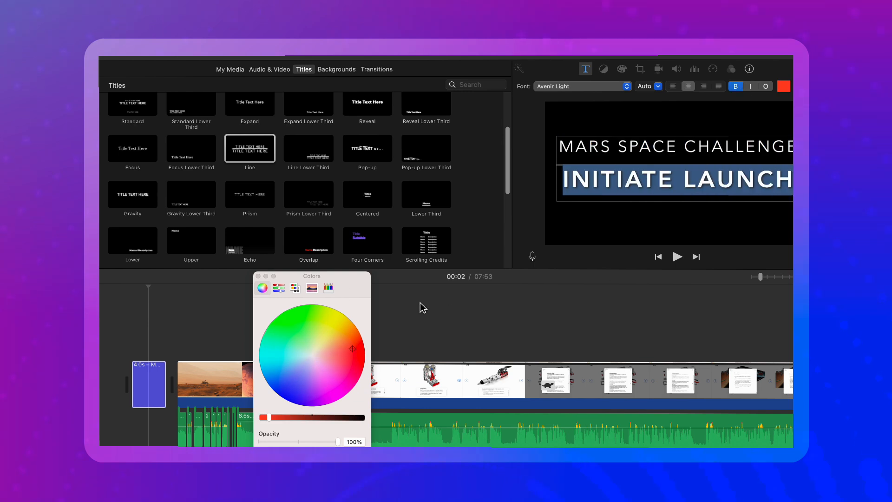
{"action": "left_click", "coordinate": [259, 276]}
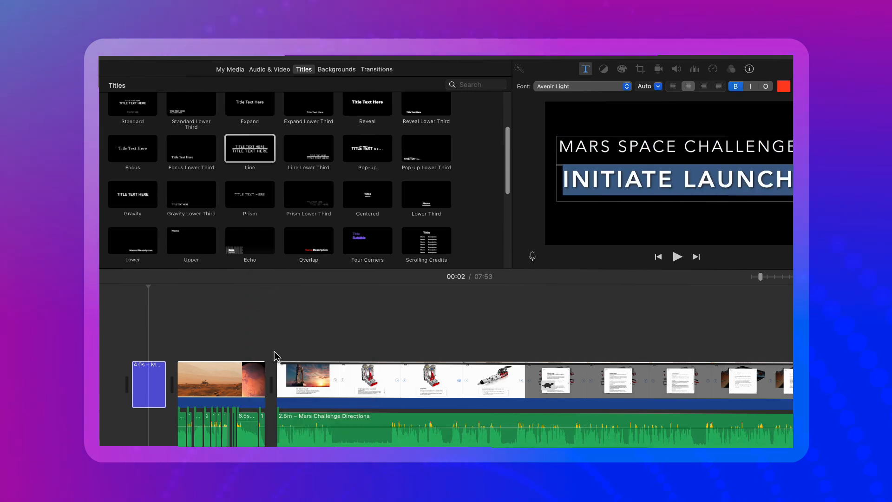
Insert another title between the opening Mars clip and the Mars Challenge Directions slide clip
{"action": "left_click_drag", "start_coordinate": [314, 152], "coordinate": [279, 372]}
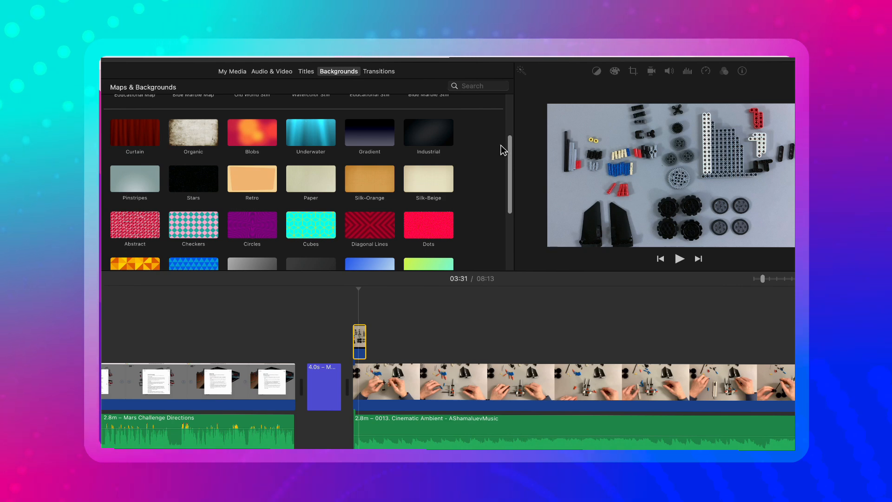
Place the Industrial background before the hands-building clip, beneath the LEGO parts photo in the timeline
{"action": "left_click_drag", "start_coordinate": [511, 145], "coordinate": [512, 93]}
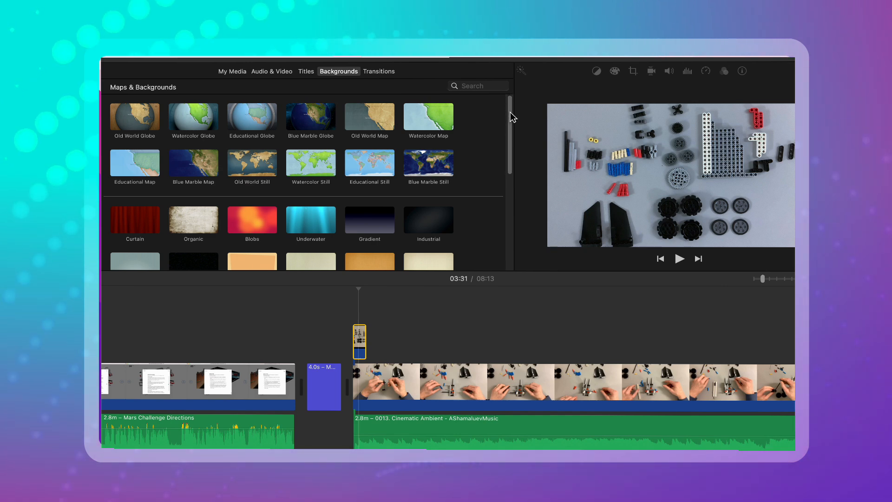
{"action": "left_click_drag", "start_coordinate": [511, 114], "coordinate": [516, 174]}
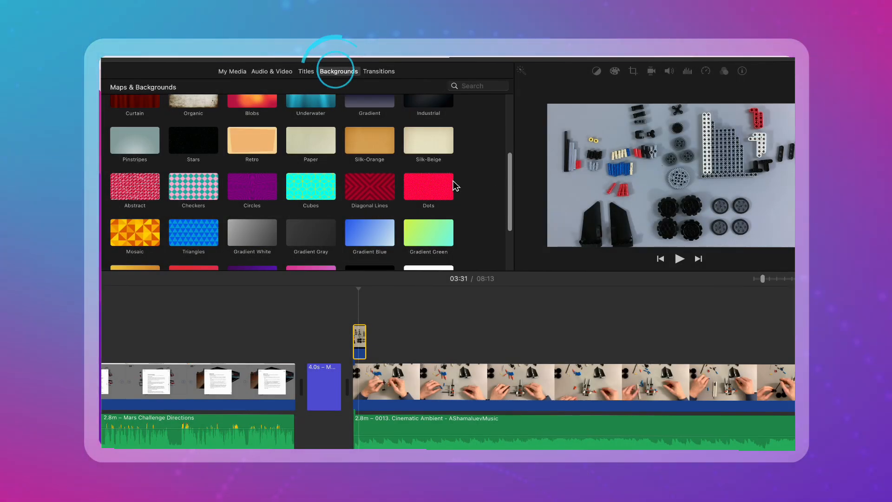
{"action": "left_click", "coordinate": [312, 233]}
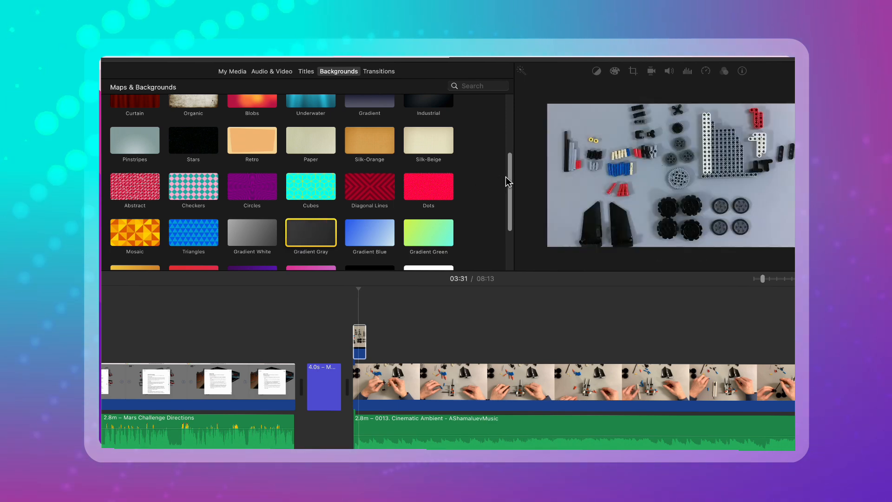
{"action": "left_click_drag", "start_coordinate": [514, 182], "coordinate": [512, 149]}
{"action": "left_click", "coordinate": [417, 164]}
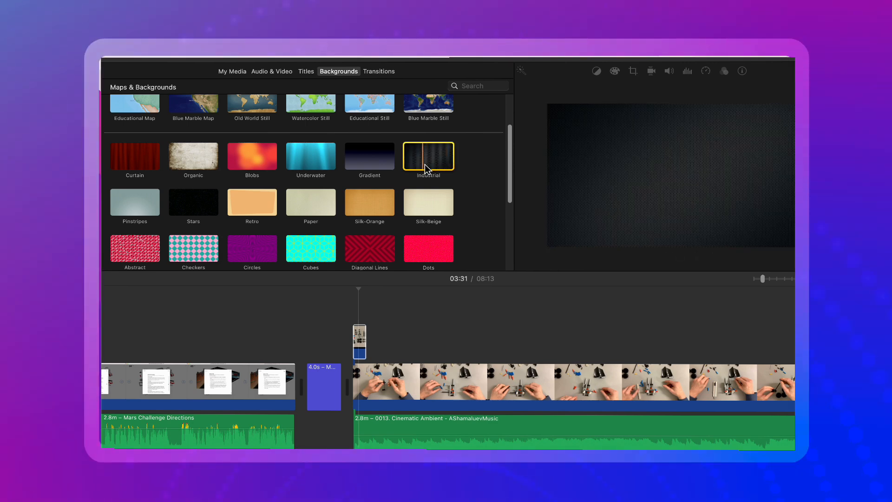
{"action": "left_click_drag", "start_coordinate": [424, 169], "coordinate": [347, 385]}
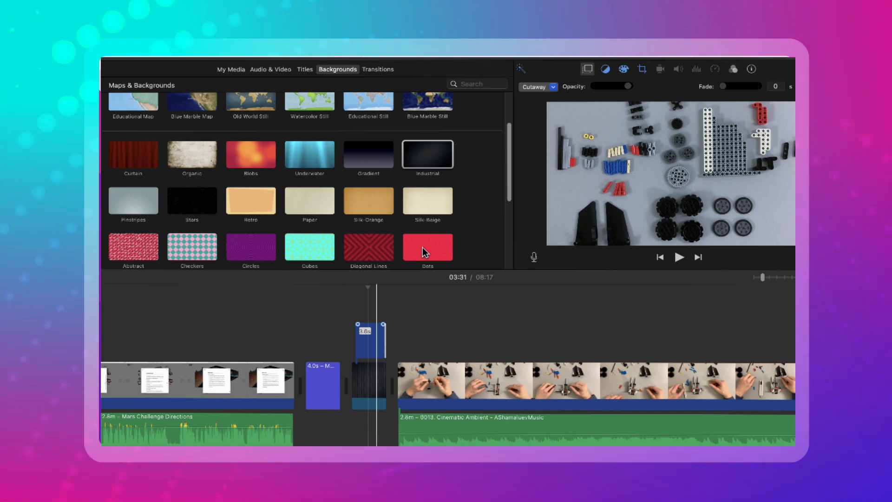
Set the LEGO parts photo to Picture in Picture, enlarge it to nearly fill the background, enable Shadow, and preview it
{"action": "left_click", "coordinate": [553, 87]}
{"action": "left_click", "coordinate": [551, 132]}
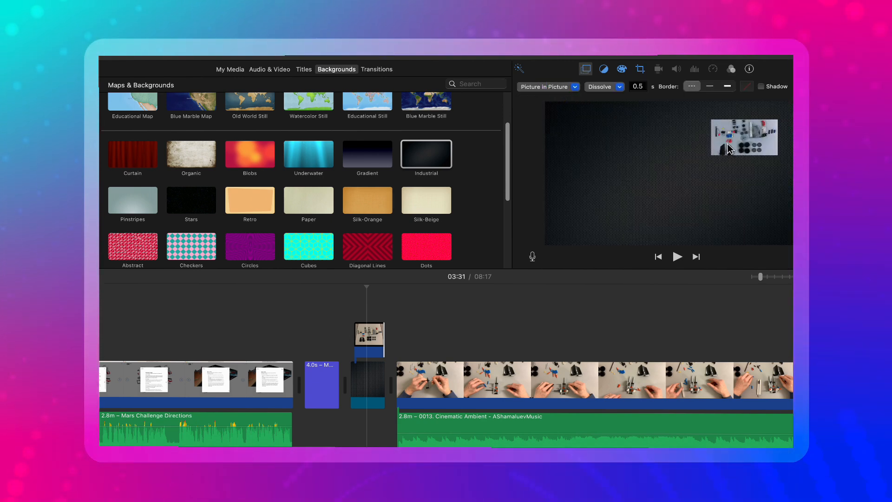
{"action": "left_click", "coordinate": [712, 153]}
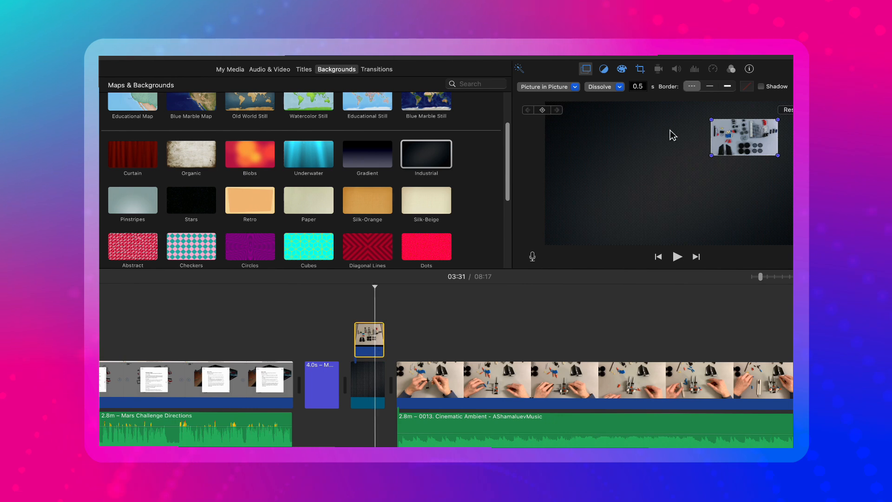
{"action": "left_click_drag", "start_coordinate": [713, 157], "coordinate": [576, 235]}
{"action": "left_click_drag", "start_coordinate": [638, 199], "coordinate": [646, 194]}
{"action": "left_click", "coordinate": [762, 87]}
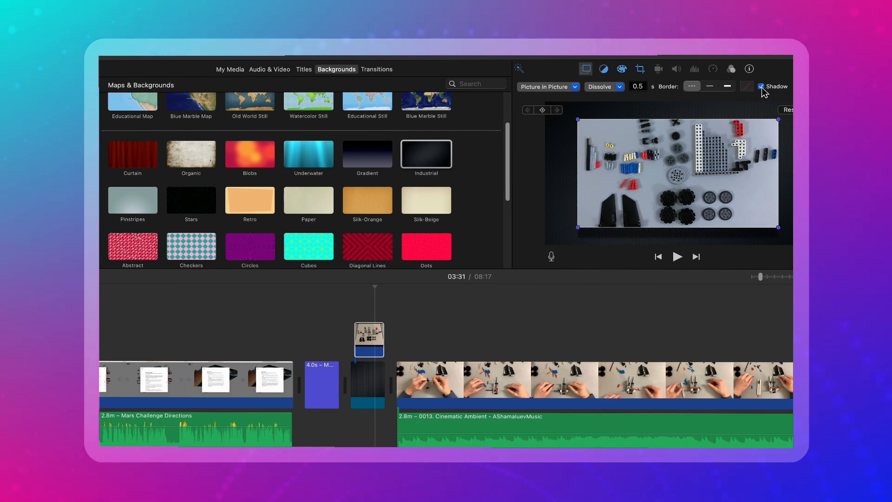
{"action": "left_click", "coordinate": [677, 256]}
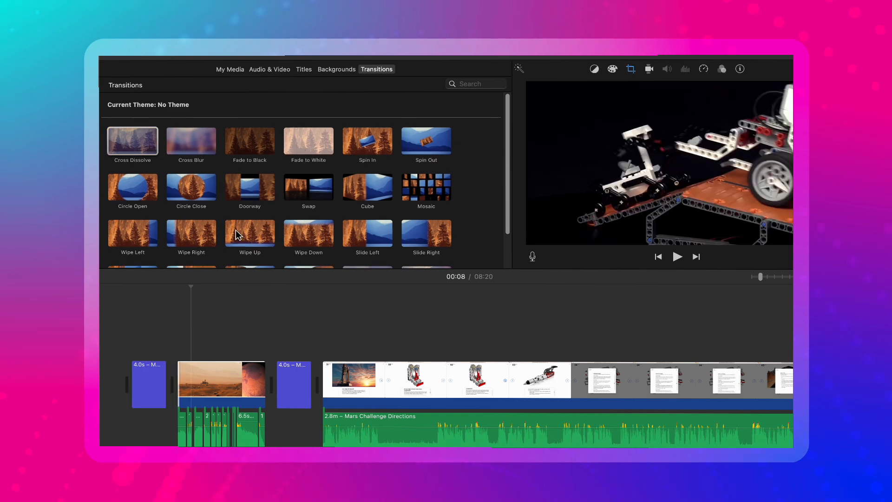
Add a Fade to White transition between the opening title and the Mars clip, and play it back
{"action": "left_click_drag", "start_coordinate": [303, 152], "coordinate": [178, 354]}
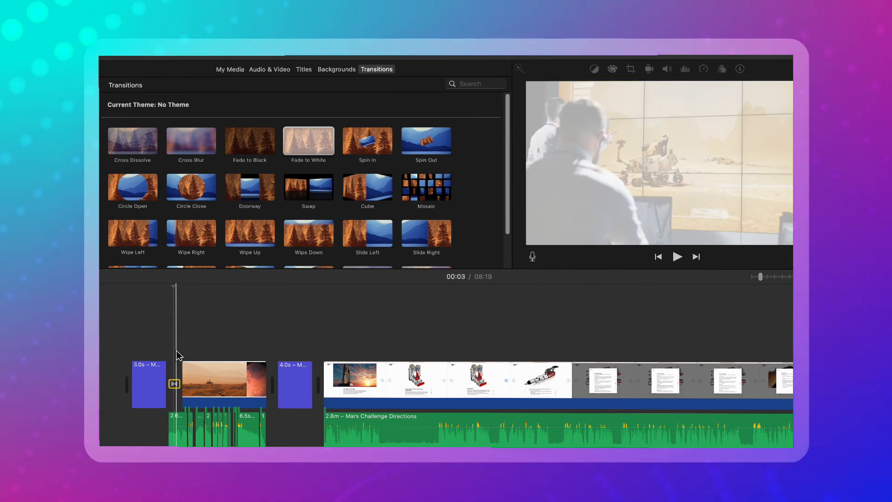
{"action": "left_click", "coordinate": [146, 375]}
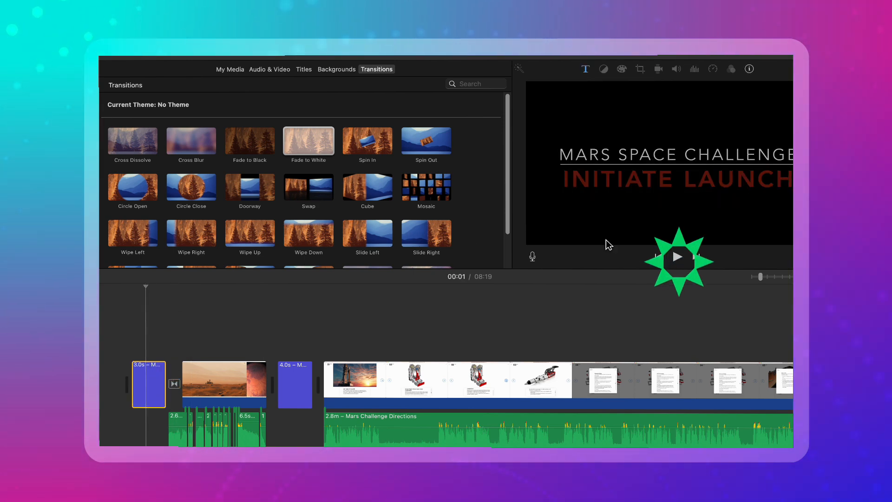
{"action": "left_click", "coordinate": [679, 258]}
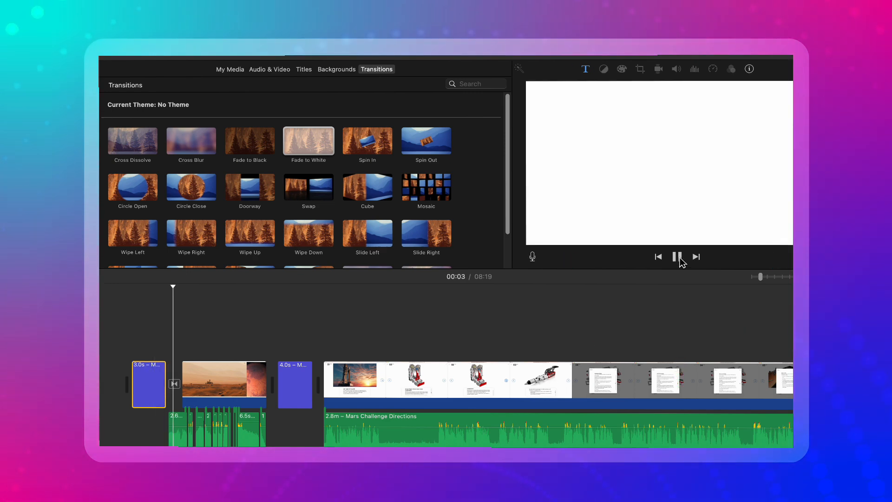
Add a Fade to Black transition between the opening Mars clip and the second title, and play it back
{"action": "left_click_drag", "start_coordinate": [250, 141], "coordinate": [271, 372]}
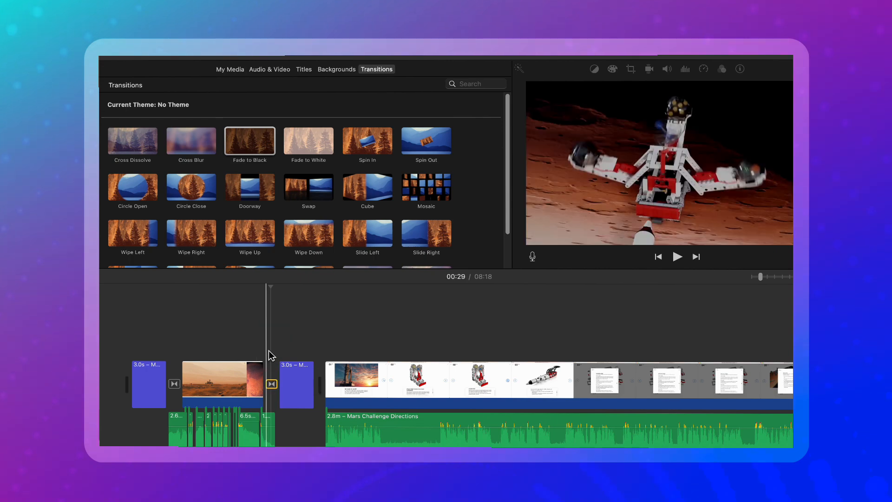
{"action": "left_click", "coordinate": [258, 324]}
{"action": "left_click", "coordinate": [678, 256]}
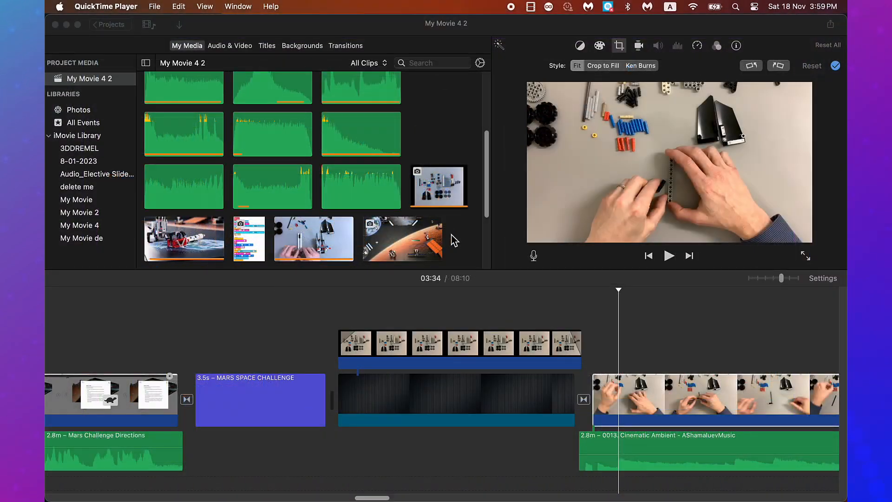
Try the Crop to Fill style on the hands-building clip and switch it to Ken Burns
{"action": "left_click", "coordinate": [580, 171]}
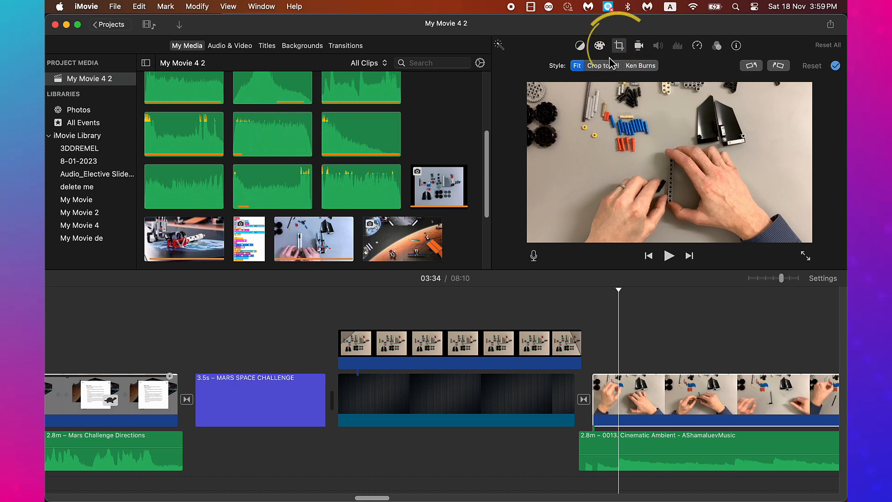
{"action": "left_click", "coordinate": [623, 52]}
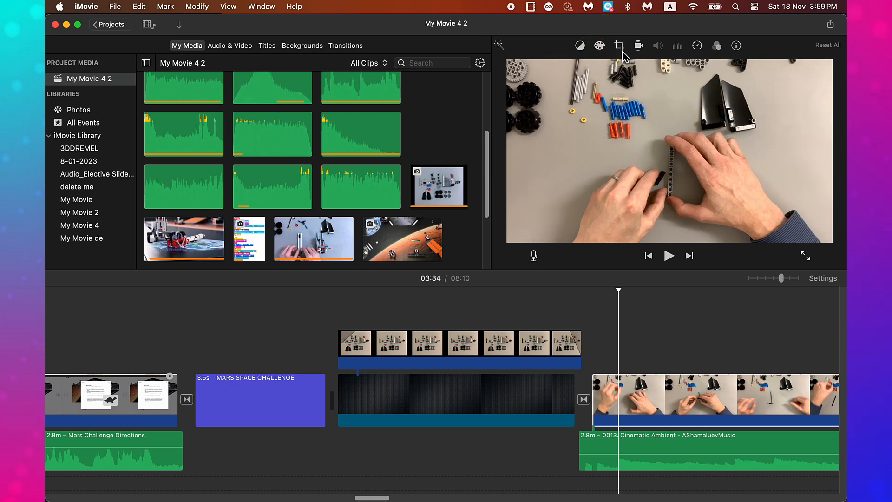
{"action": "left_click", "coordinate": [620, 51]}
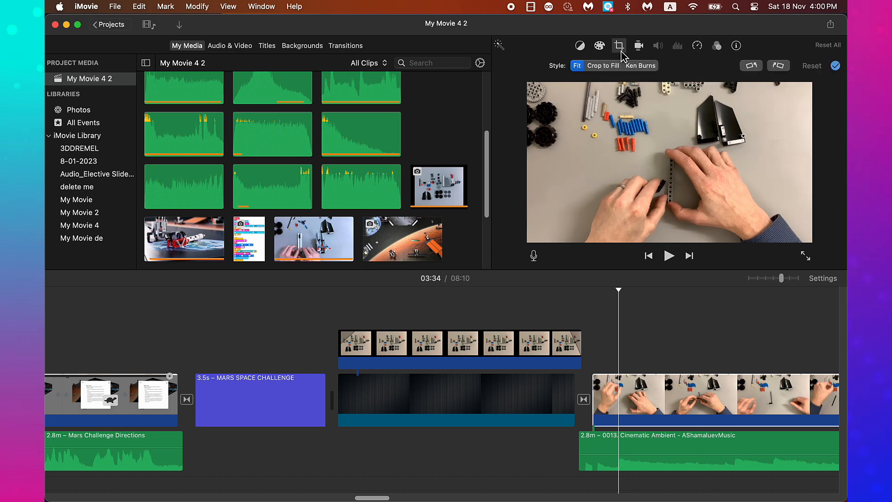
{"action": "left_click", "coordinate": [596, 66]}
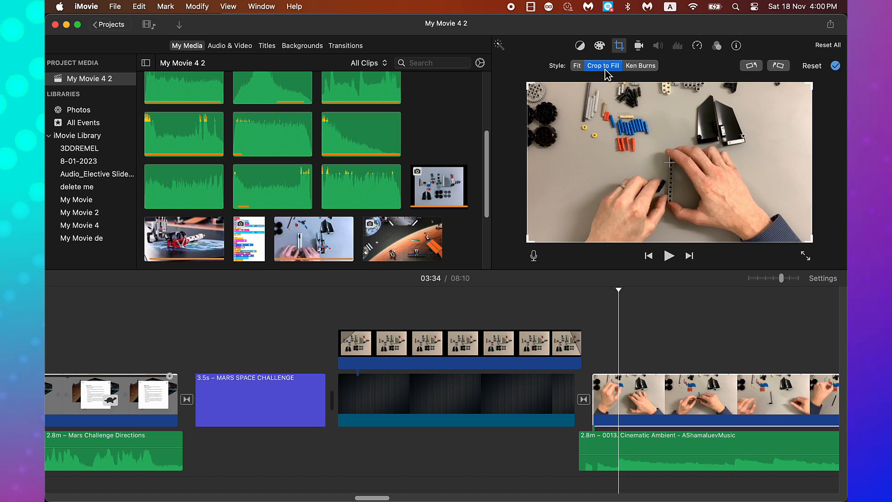
{"action": "left_click", "coordinate": [652, 67]}
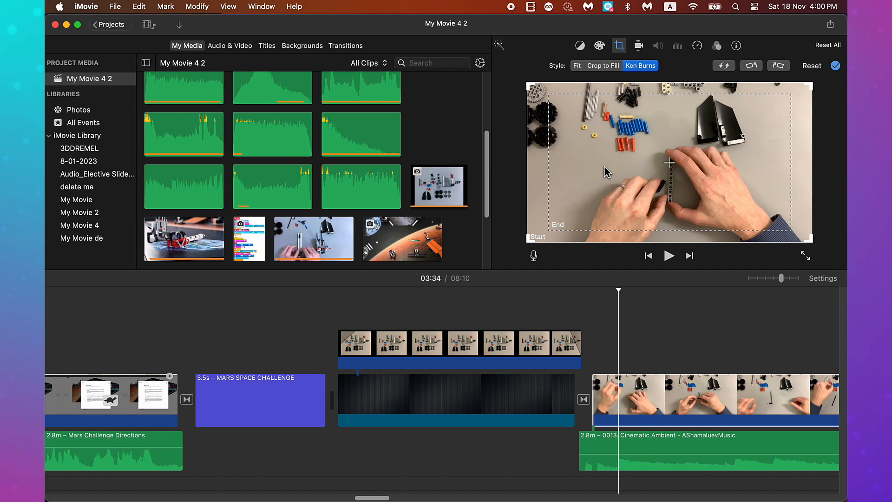
Examine the speed choices and the clip filter and audio effect settings for the hands-building clip
{"action": "left_click", "coordinate": [700, 46]}
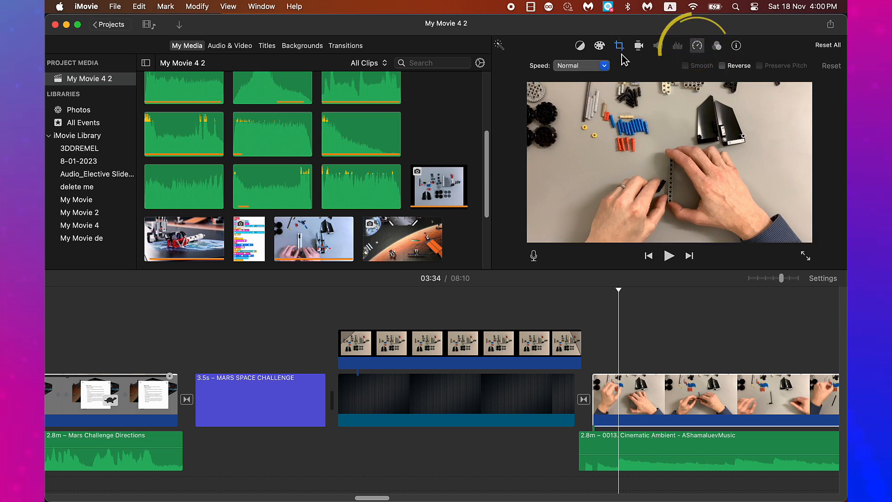
{"action": "left_click", "coordinate": [607, 66]}
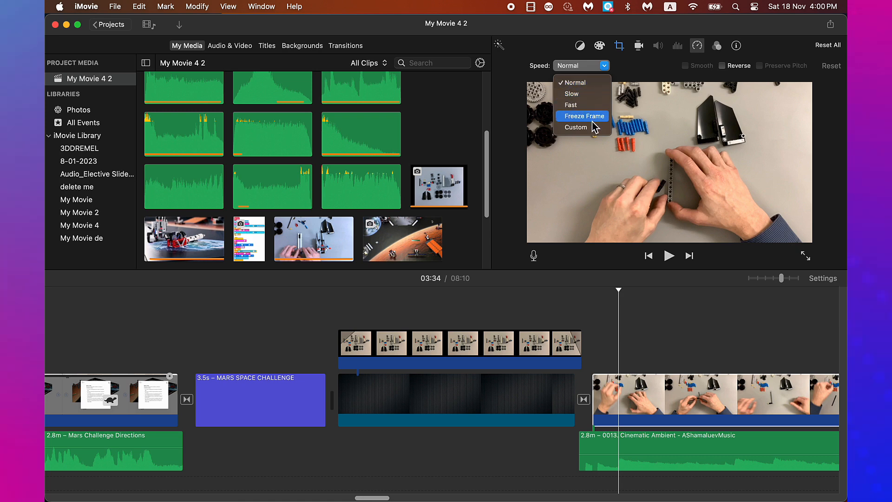
{"action": "left_click", "coordinate": [607, 68]}
{"action": "left_click", "coordinate": [718, 45]}
{"action": "left_click", "coordinate": [599, 68]}
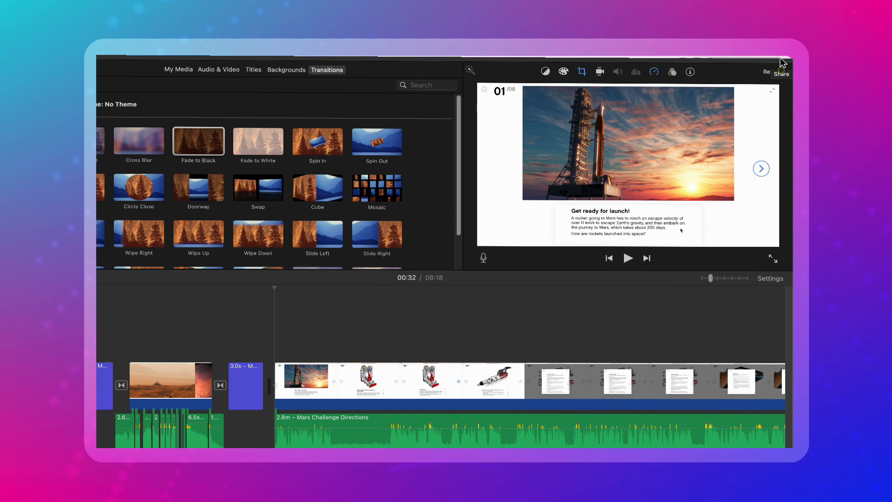
Start a file export of the movie, keeping the Video and Audio format and setting the resolution to 720p
{"action": "left_click", "coordinate": [783, 63]}
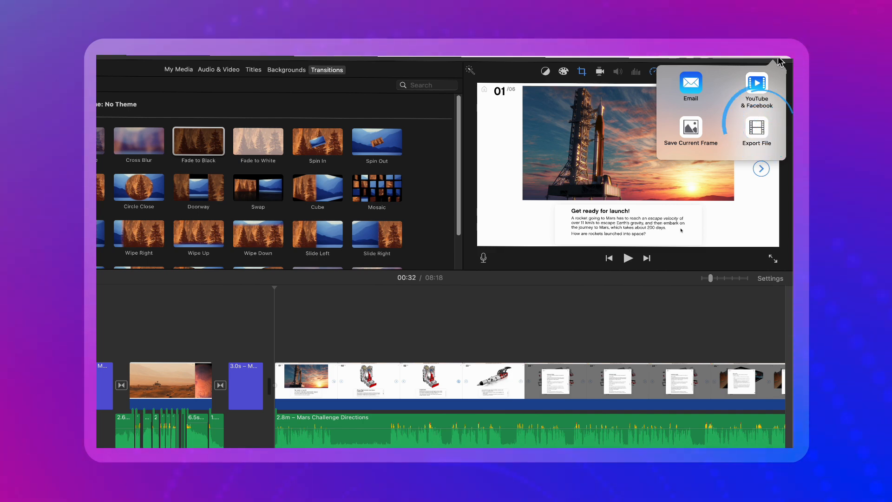
{"action": "left_click", "coordinate": [757, 130]}
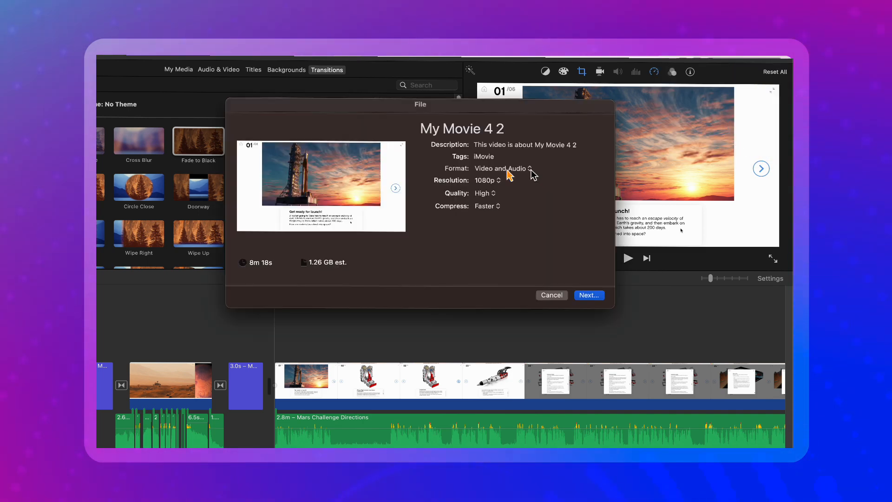
{"action": "left_click", "coordinate": [530, 169]}
{"action": "left_click", "coordinate": [528, 170]}
{"action": "left_click", "coordinate": [497, 179]}
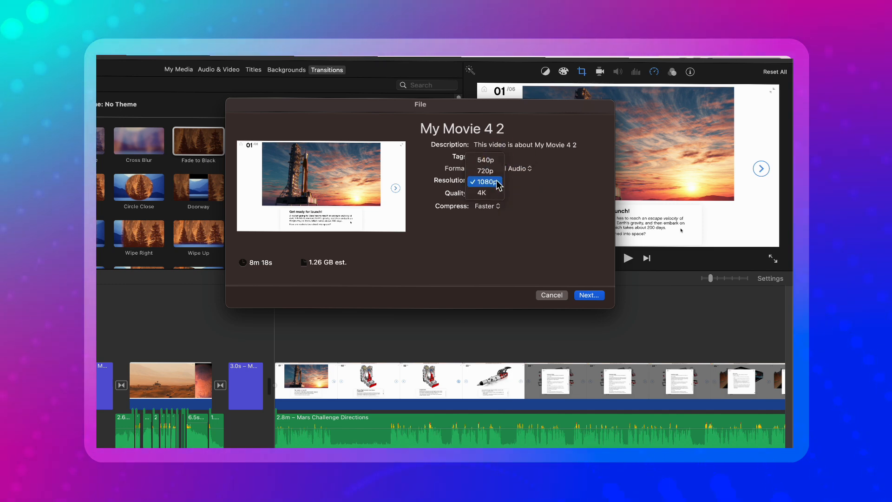
{"action": "left_click", "coordinate": [486, 171]}
Set the export quality to Medium, keep Faster compression, and proceed with the export
{"action": "left_click", "coordinate": [485, 194]}
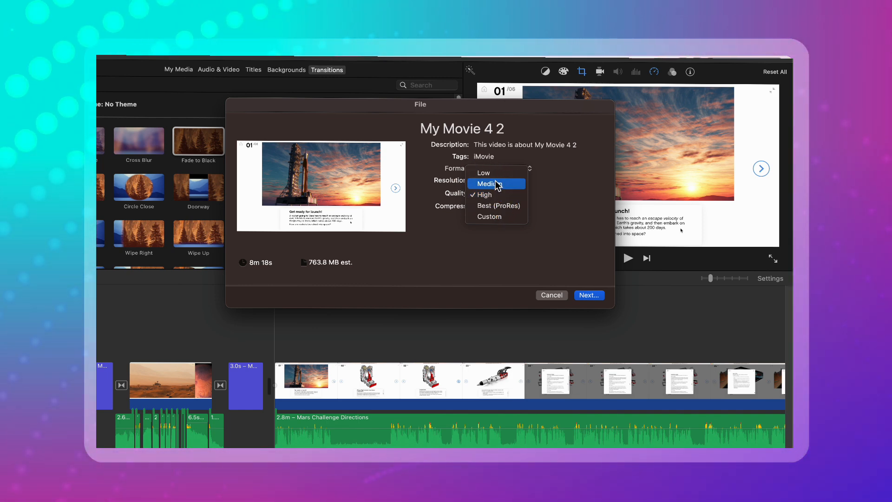
{"action": "left_click", "coordinate": [497, 184]}
{"action": "left_click", "coordinate": [498, 207]}
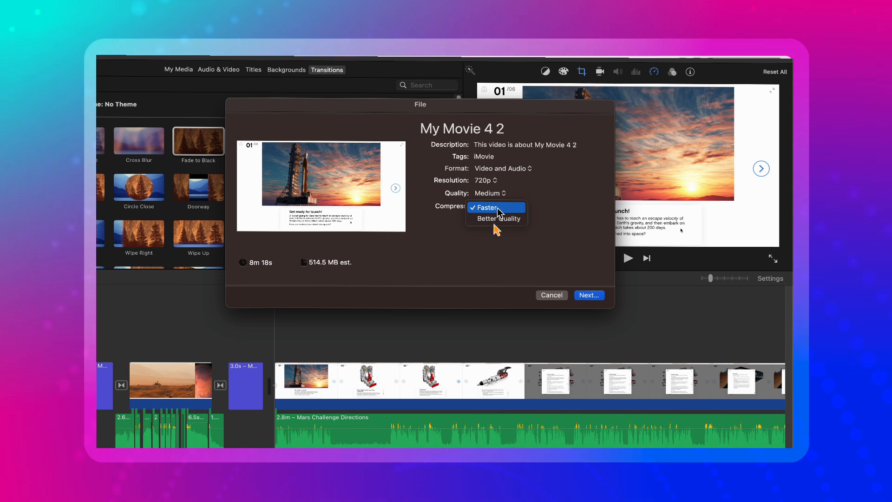
{"action": "left_click", "coordinate": [497, 209]}
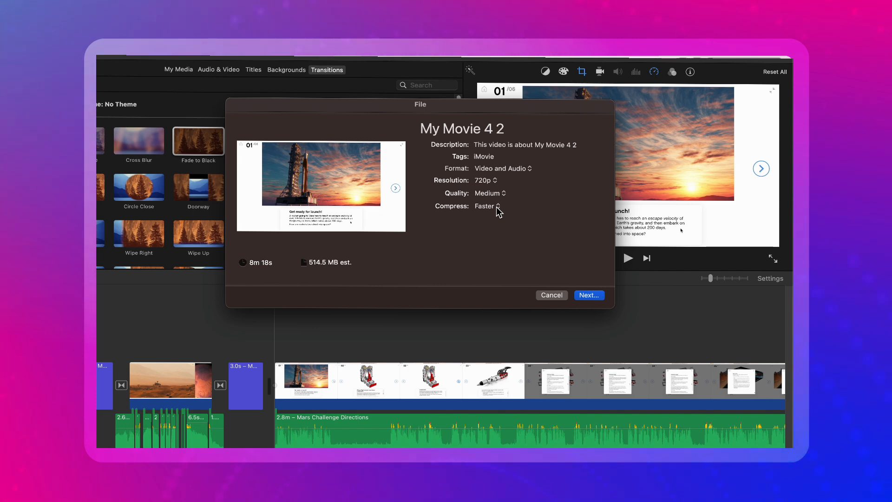
{"action": "left_click", "coordinate": [589, 294]}
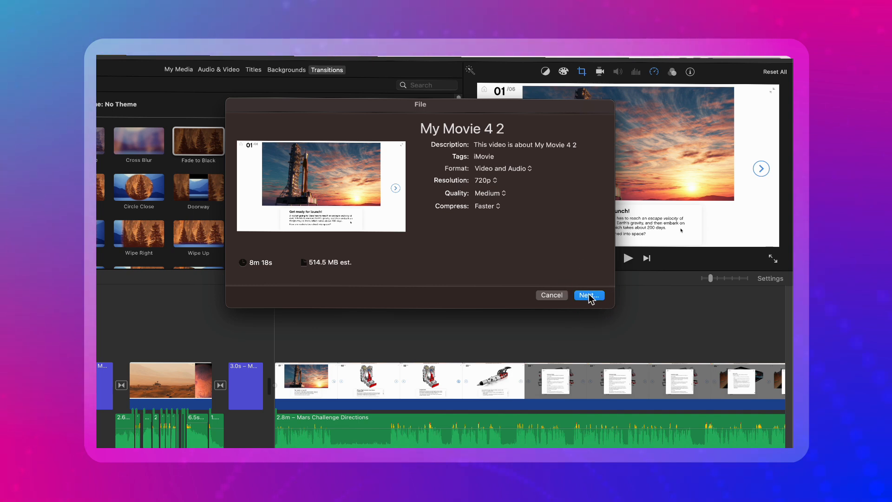